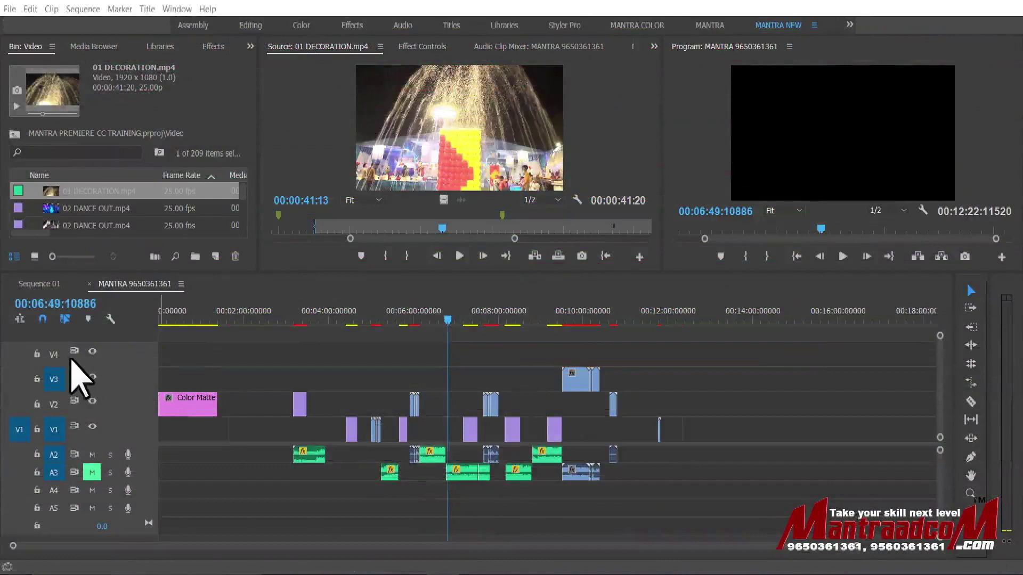
Step: Toggle sync lock off and back on for the video and audio tracks
{"action": "left_click", "coordinate": [76, 368]}
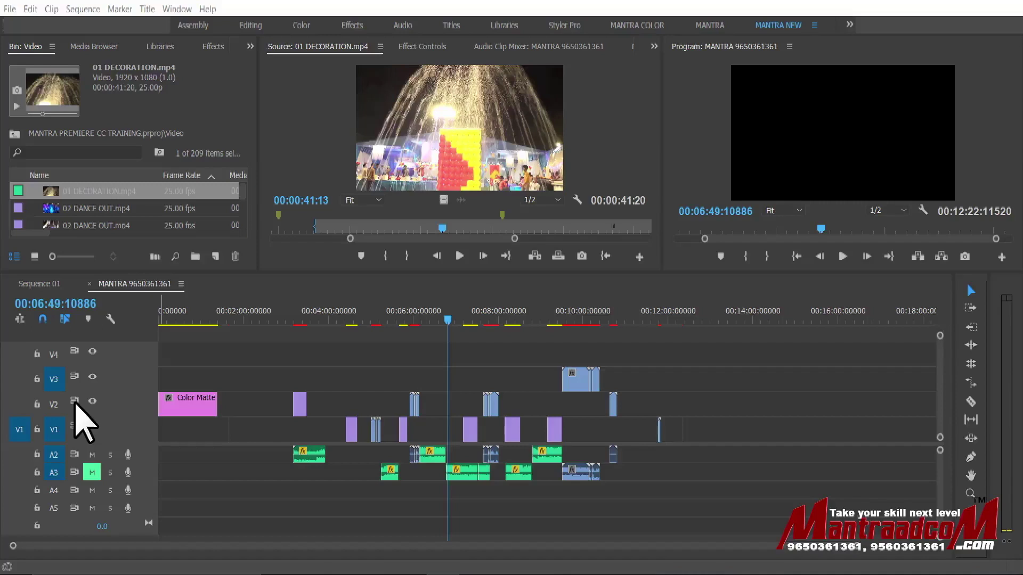
{"action": "left_click", "coordinate": [75, 402]}
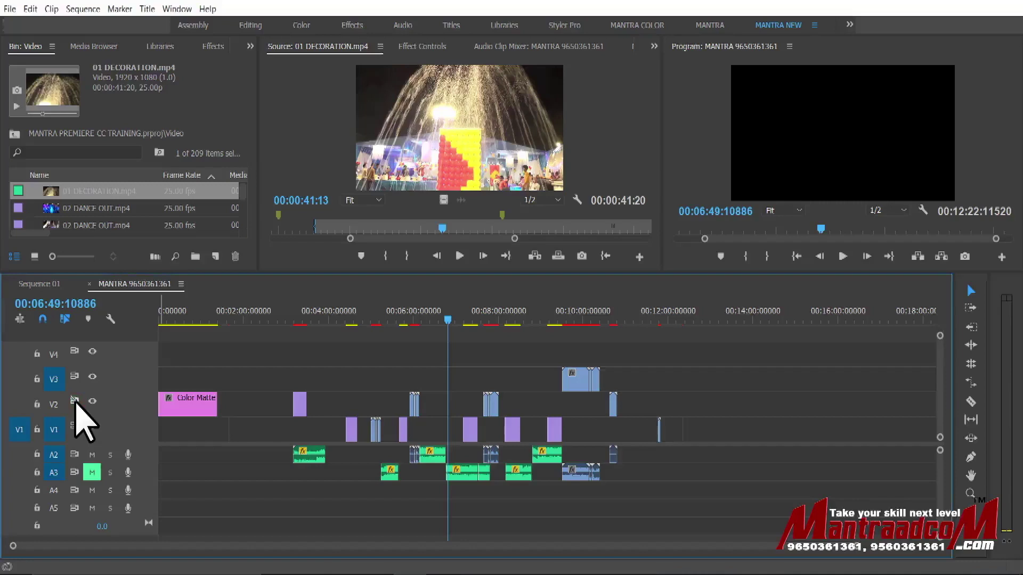
{"action": "left_click", "coordinate": [75, 403]}
{"action": "left_click", "coordinate": [74, 402]}
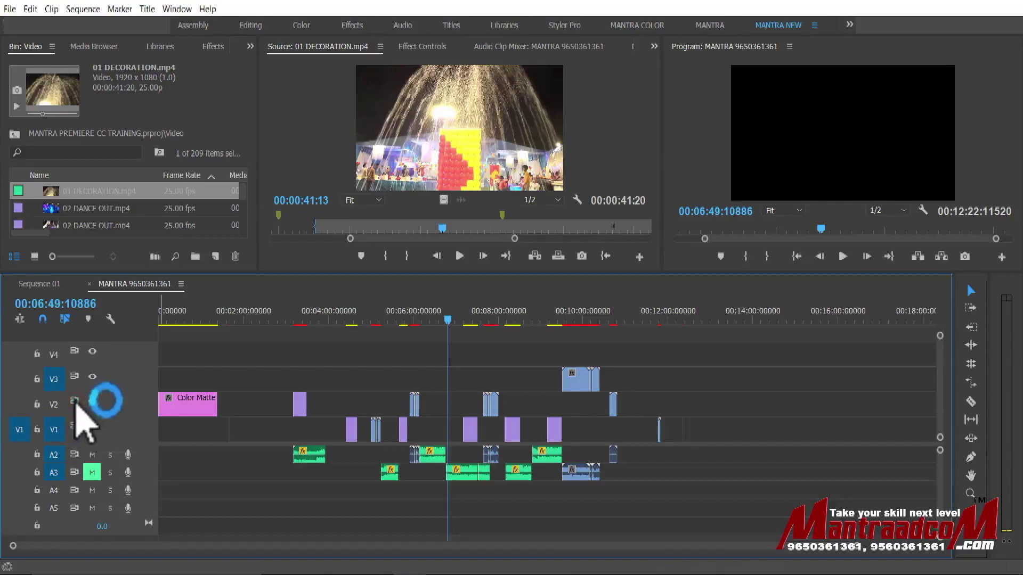
{"action": "left_click", "coordinate": [74, 401]}
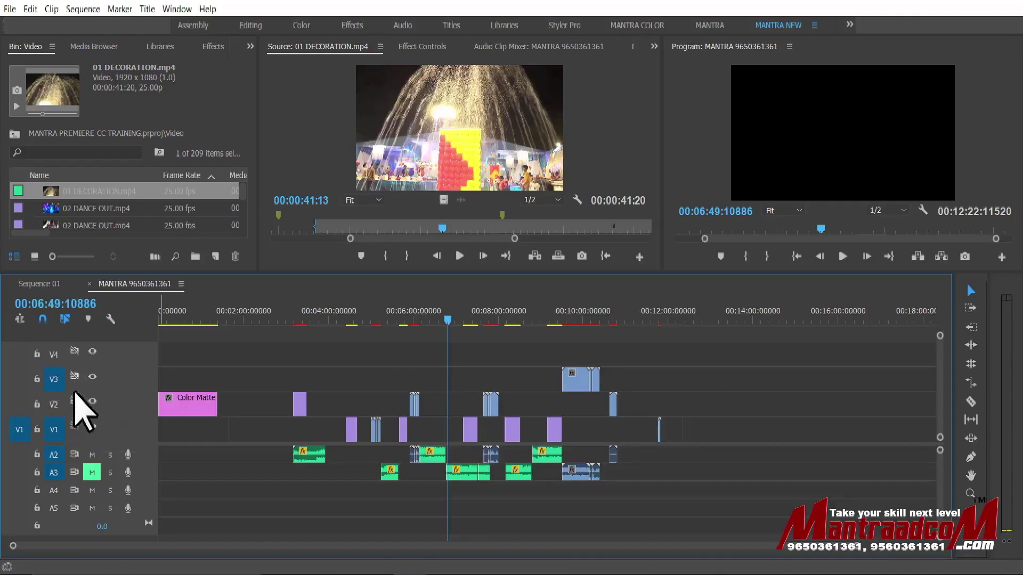
{"action": "left_click", "coordinate": [75, 455], "text": "shift"}
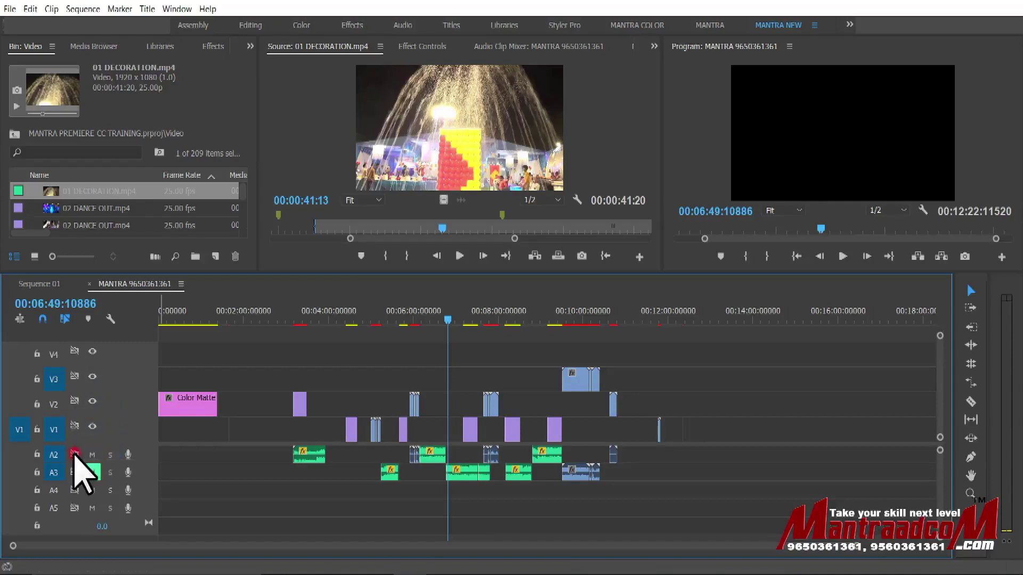
{"action": "left_click", "coordinate": [75, 454], "text": "shift"}
{"action": "left_click", "coordinate": [75, 426], "text": "shift"}
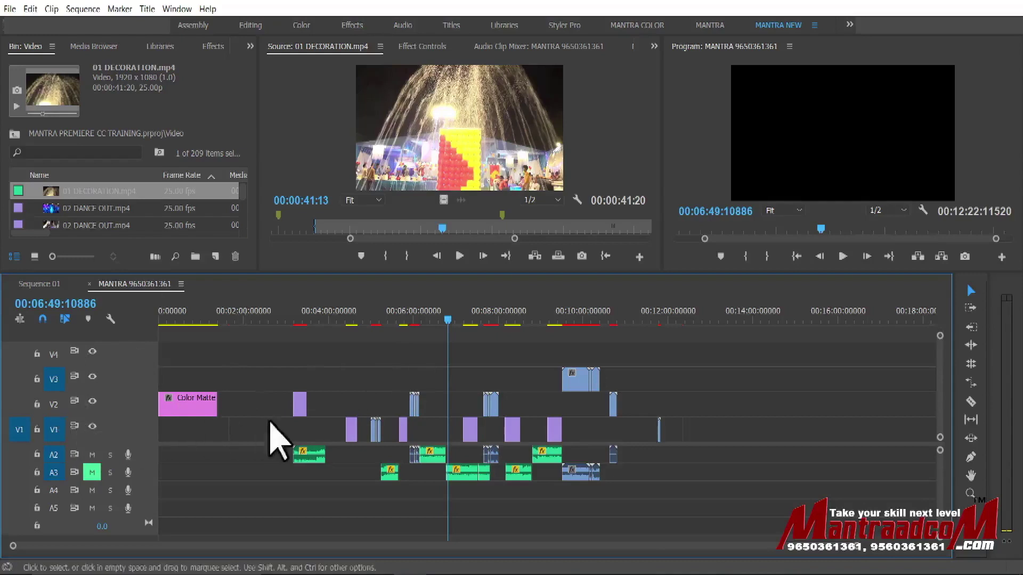
Step: Ripple delete the short V1 clip near 00:04:24 from its context menu
{"action": "left_click_drag", "start_coordinate": [350, 429], "coordinate": [350, 435]}
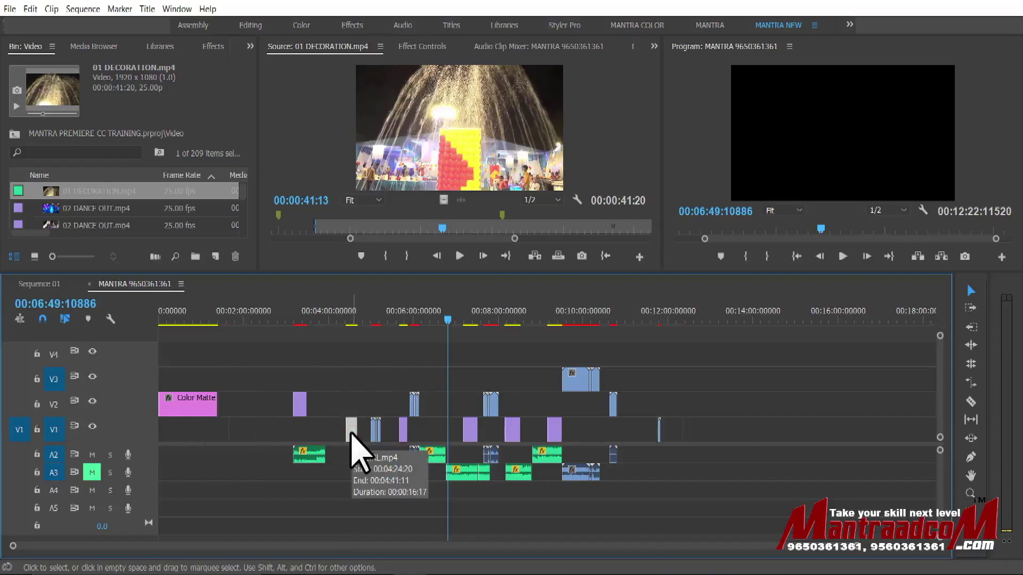
{"action": "right_click", "coordinate": [350, 434]}
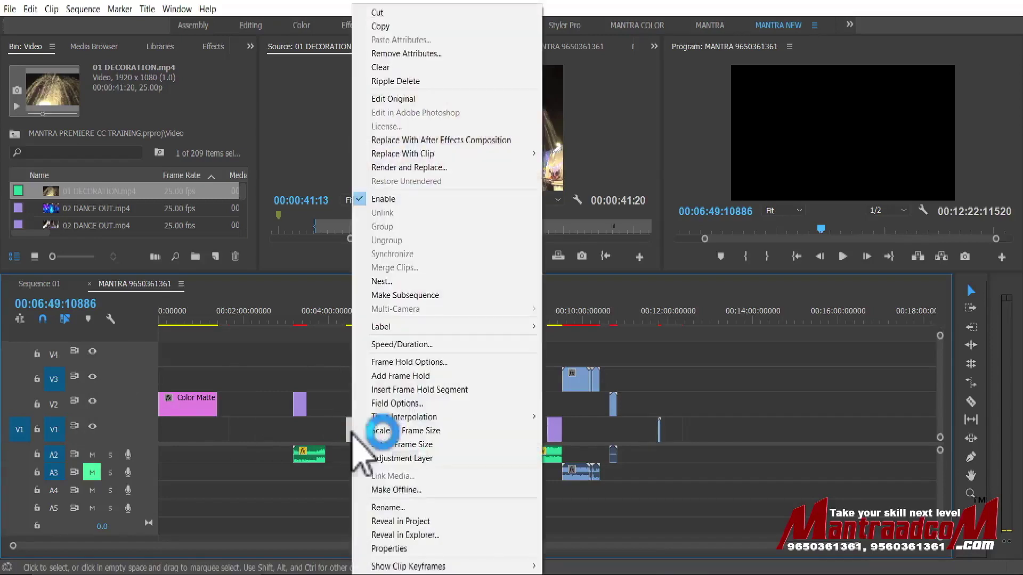
{"action": "left_click", "coordinate": [405, 84]}
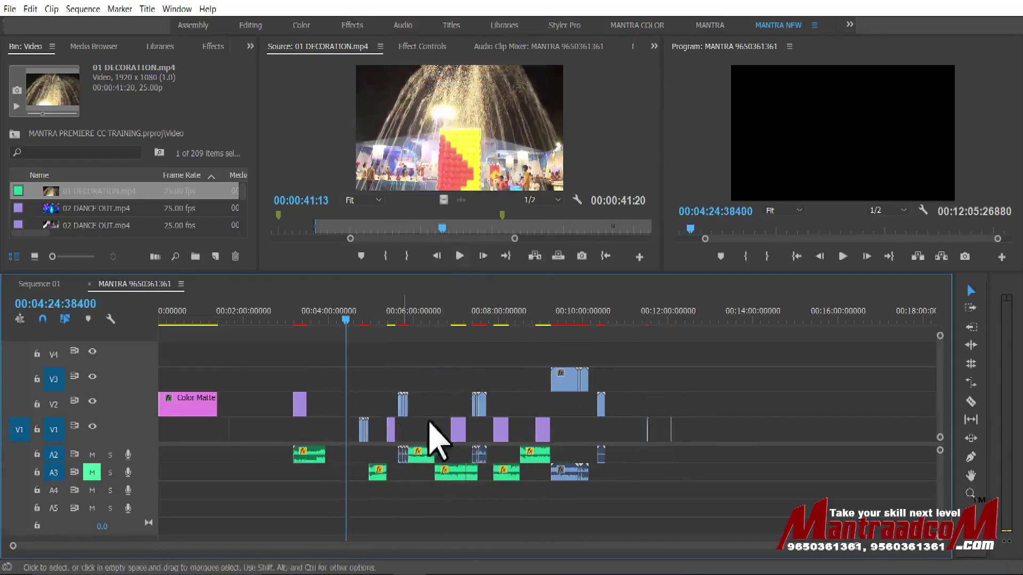
Step: Undo the ripple delete, reselect the clip, and ripple delete it again via Edit > Ripple Delete
{"action": "key", "text": "ctrl+z"}
{"action": "left_click", "coordinate": [351, 427]}
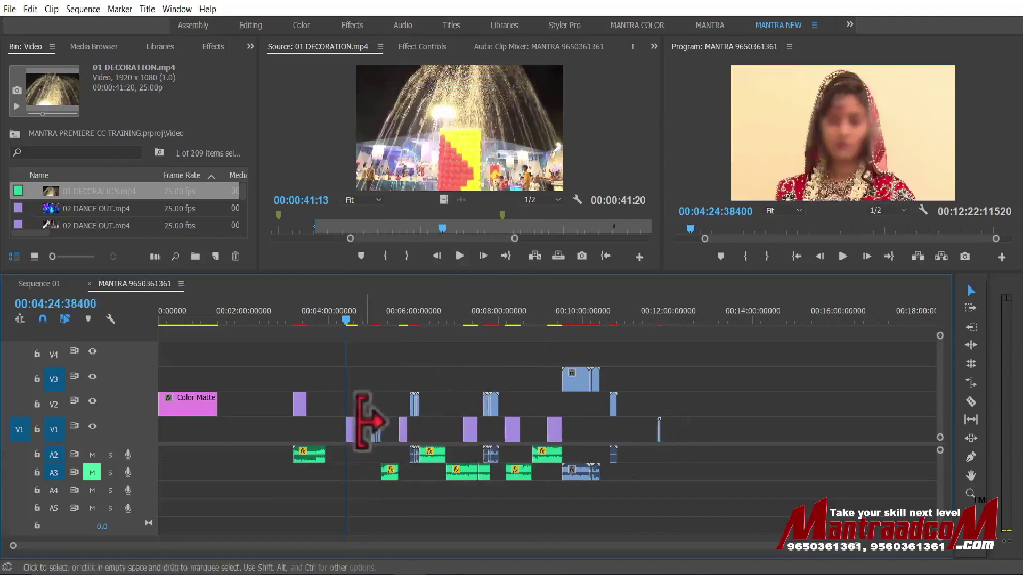
{"action": "left_click", "coordinate": [49, 10]}
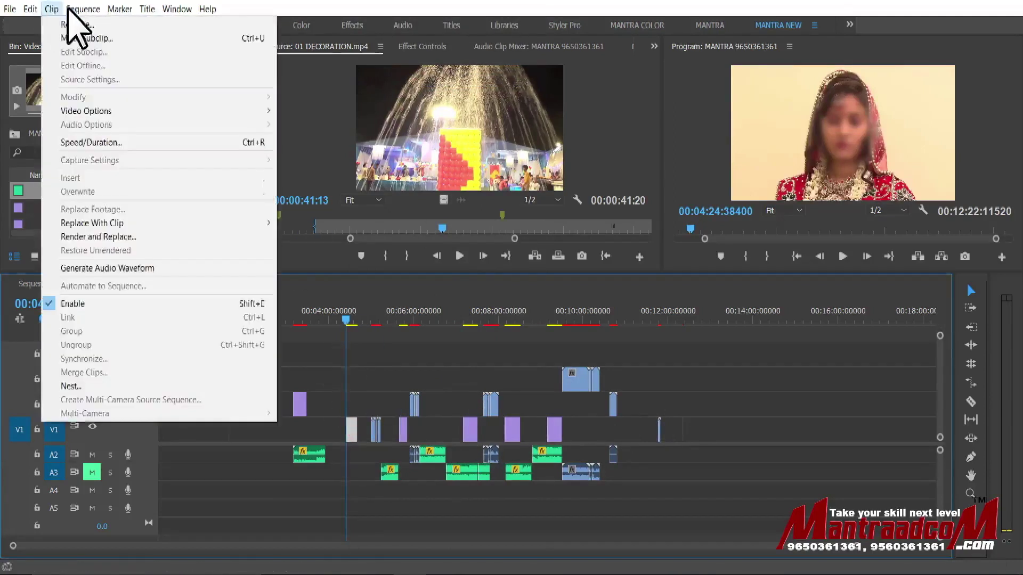
{"action": "mouse_move", "coordinate": [31, 9]}
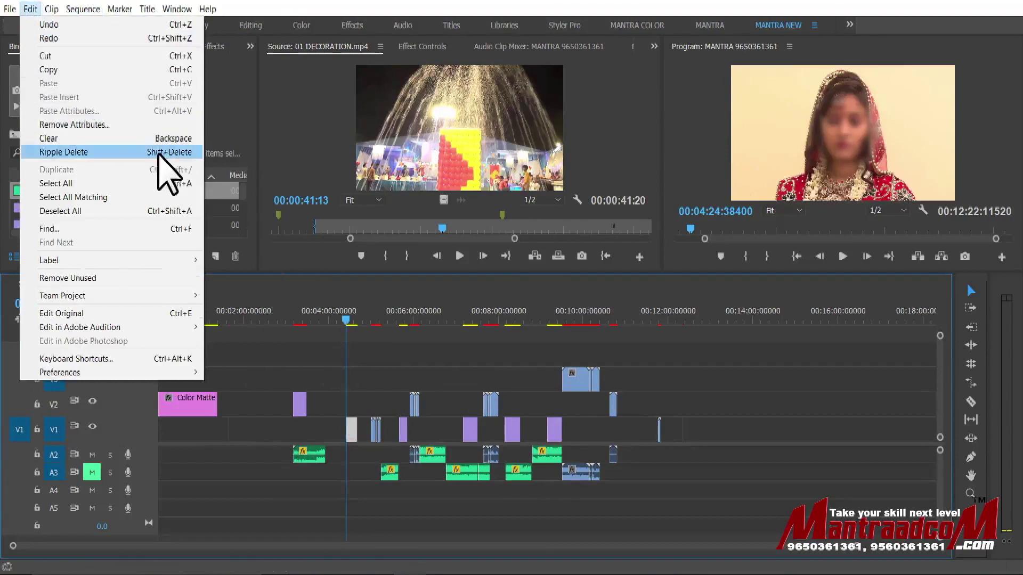
{"action": "left_click", "coordinate": [112, 152]}
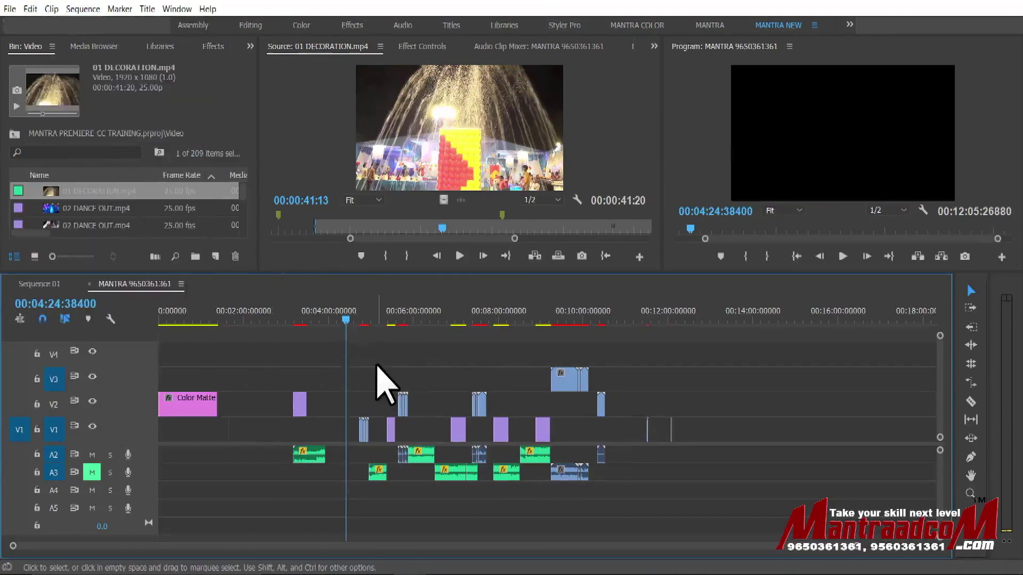
Step: Restore the V1 clip, ripple delete it with Shift+Delete, then undo
{"action": "key", "text": "ctrl+z"}
{"action": "left_click", "coordinate": [351, 430]}
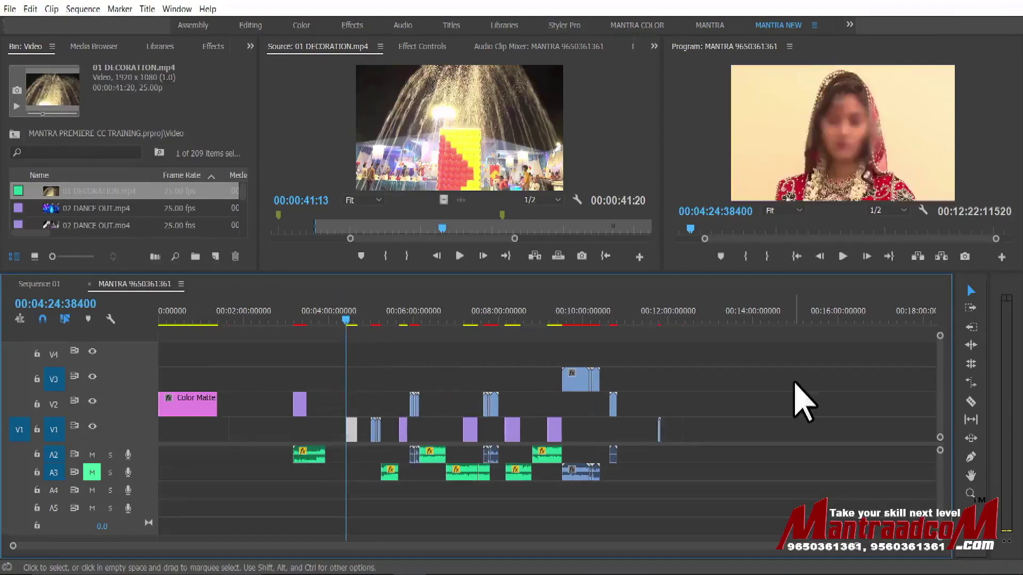
{"action": "key", "text": "shift+Delete"}
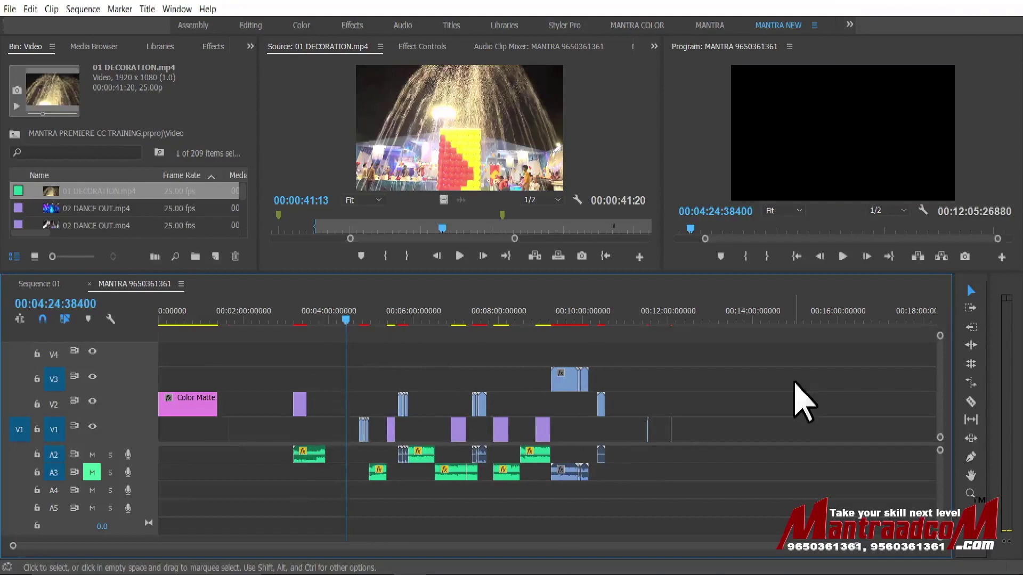
{"action": "key", "text": "ctrl+z"}
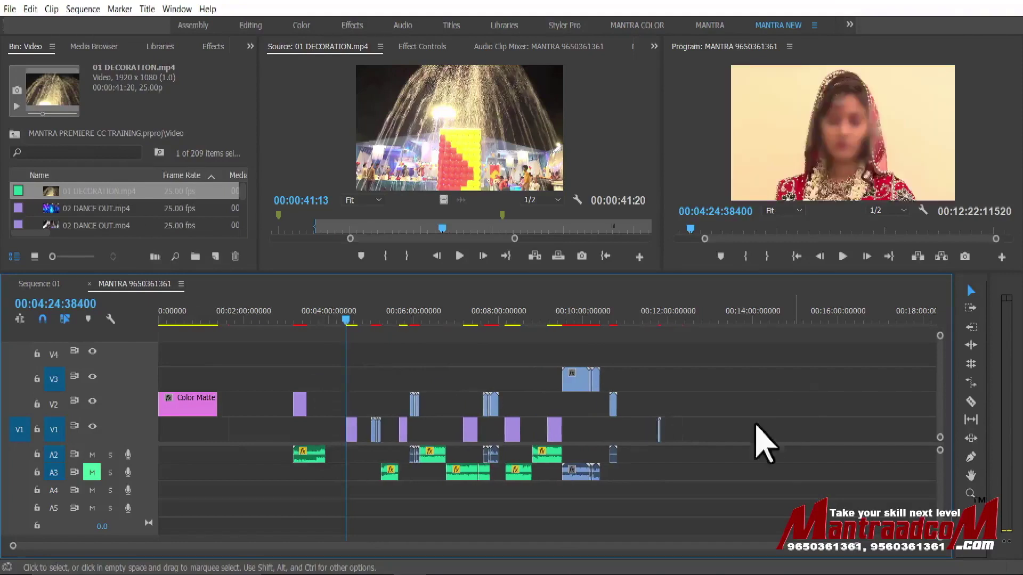
Step: Toggle sync lock on A2, then ripple delete the purple V1 clip, undo, and reselect it
{"action": "left_click", "coordinate": [75, 456]}
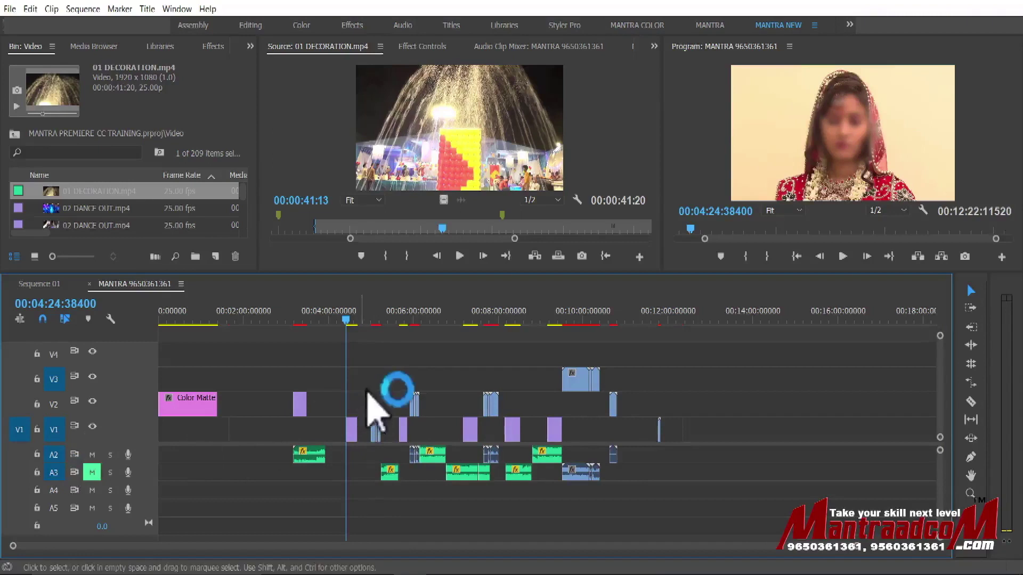
{"action": "left_click", "coordinate": [76, 454]}
{"action": "left_click", "coordinate": [351, 429]}
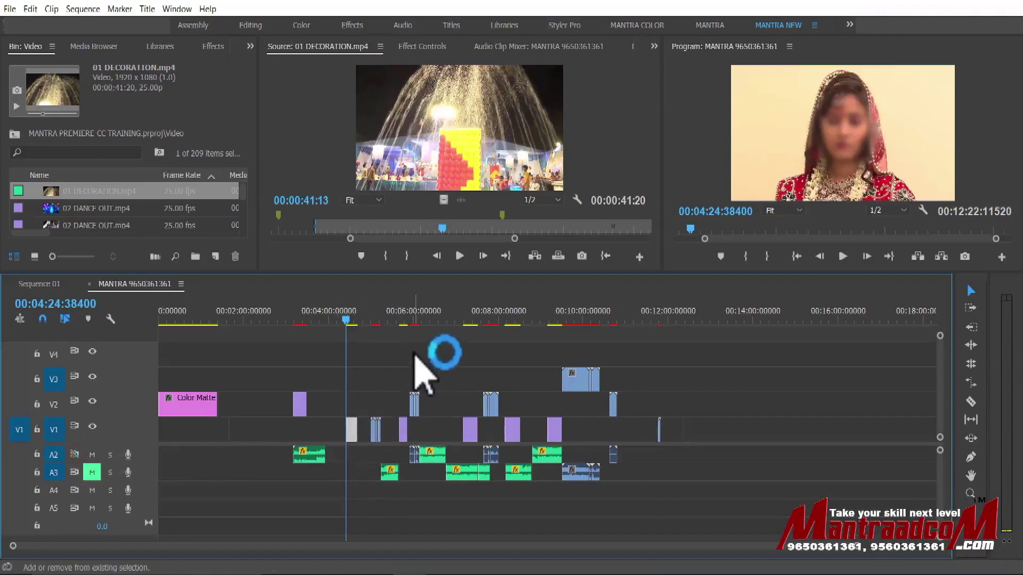
{"action": "key", "text": "shift+Delete"}
{"action": "key", "text": "ctrl+z"}
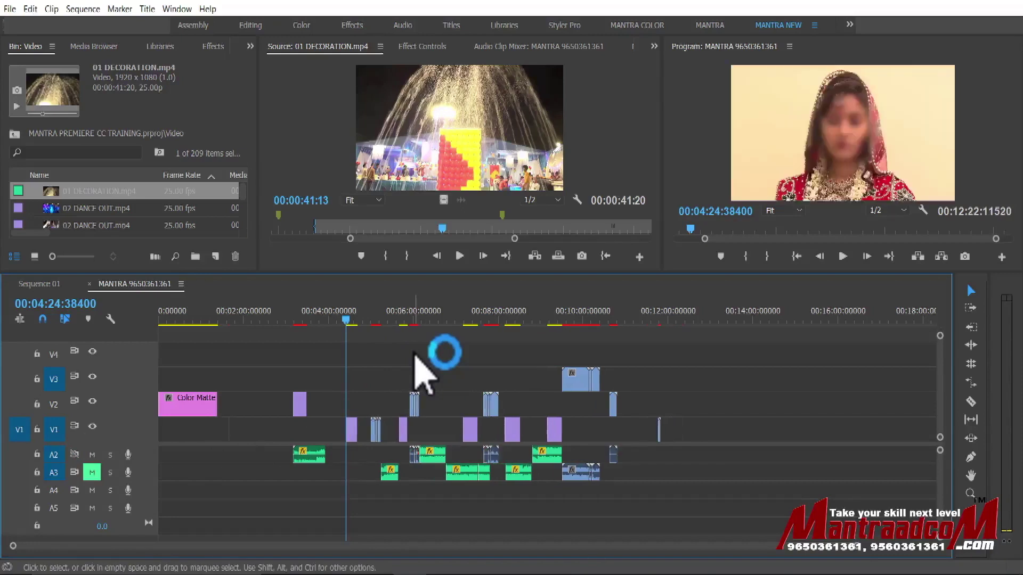
{"action": "left_click", "coordinate": [351, 429]}
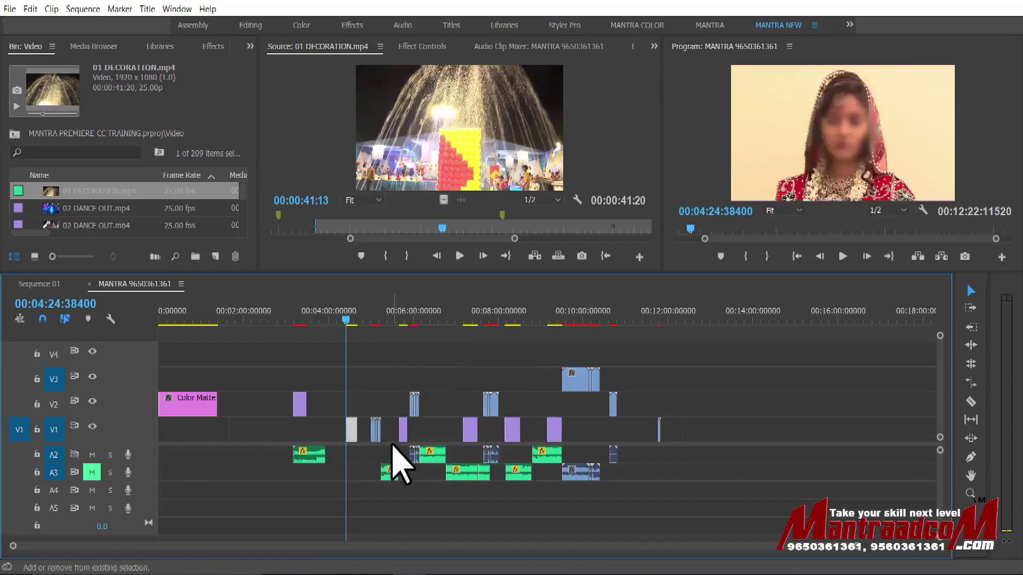
Step: Ripple delete the selected purple V1 clip with Shift+Delete, keeping all synced tracks aligned
{"action": "key", "text": "shift+Delete"}
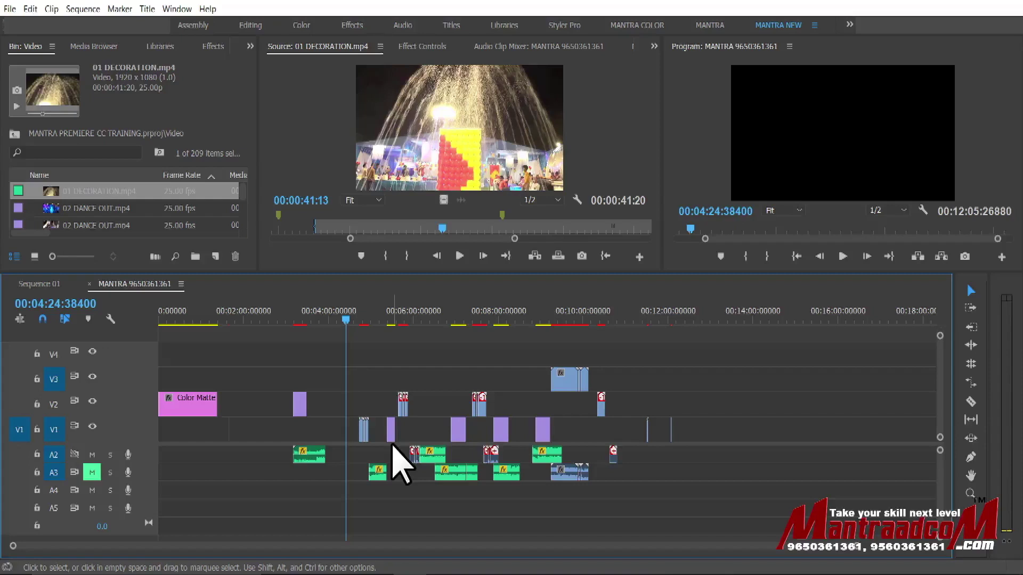
Step: Mark a 00:00:05:03 range in 01 DECORATION.mp4 and insert it repeatedly at the playhead
{"action": "left_click", "coordinate": [522, 232]}
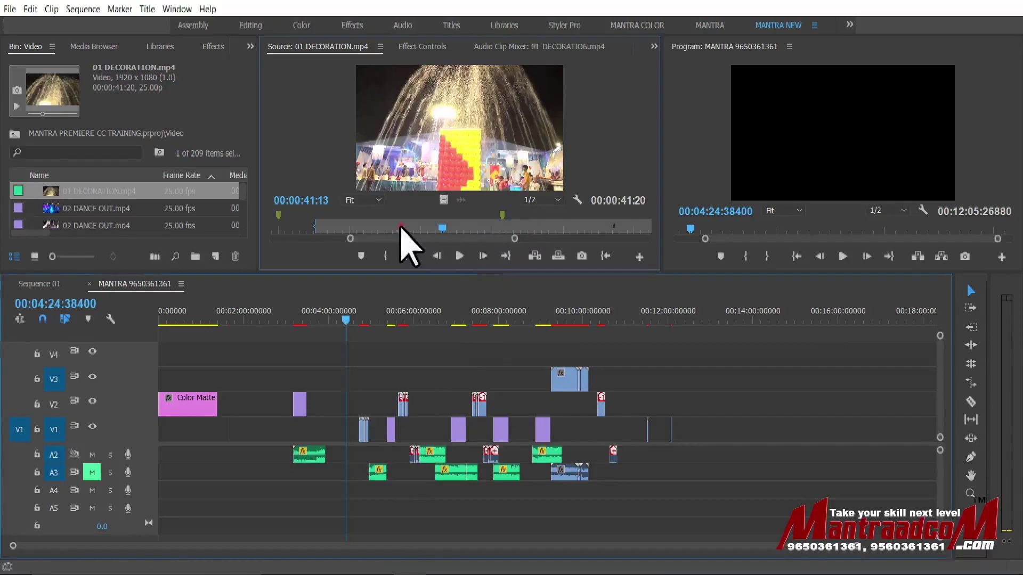
{"action": "left_click_drag", "start_coordinate": [401, 227], "coordinate": [471, 228]}
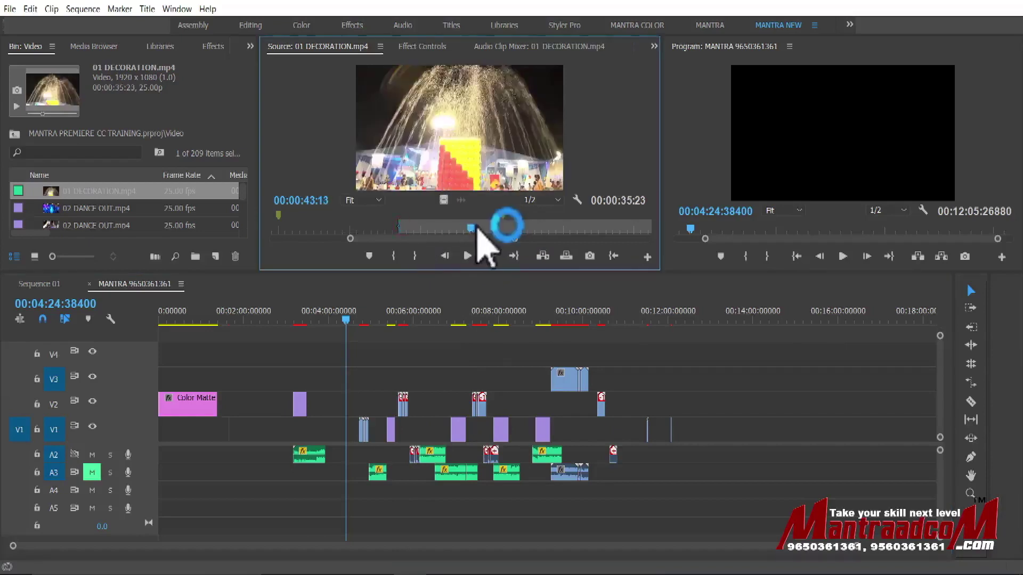
{"action": "left_click", "coordinate": [542, 256]}
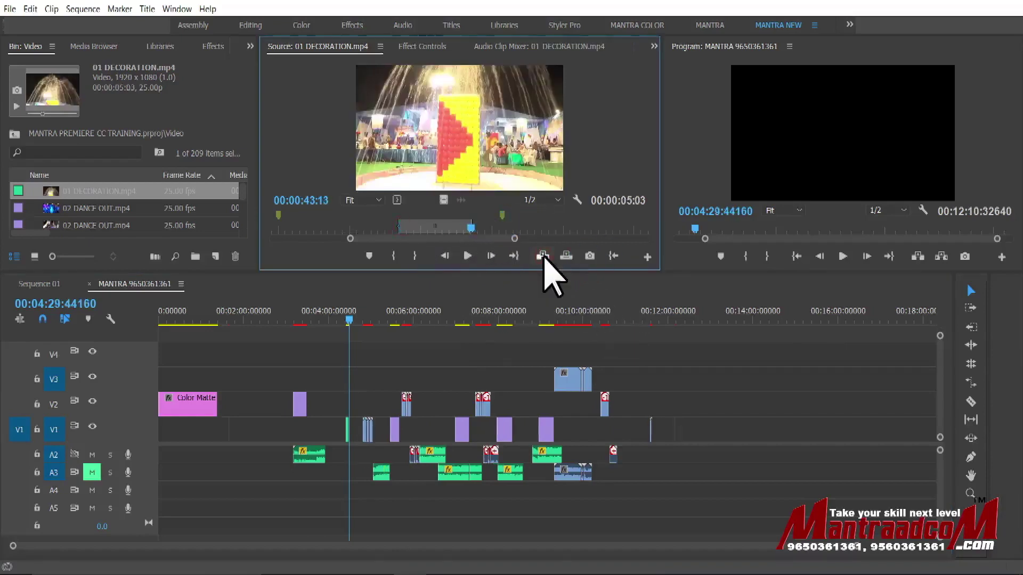
{"action": "left_click", "coordinate": [542, 256]}
{"action": "left_click", "coordinate": [542, 256]}
{"action": "left_click", "coordinate": [542, 256]}
{"action": "left_click", "coordinate": [542, 255]}
{"action": "double_click", "coordinate": [543, 256]}
{"action": "left_click", "coordinate": [542, 256]}
Step: Insert a few more copies, then marquee-select all inserted green clips and ripple delete them
{"action": "double_click", "coordinate": [542, 256]}
{"action": "double_click", "coordinate": [542, 255]}
{"action": "left_click", "coordinate": [542, 256]}
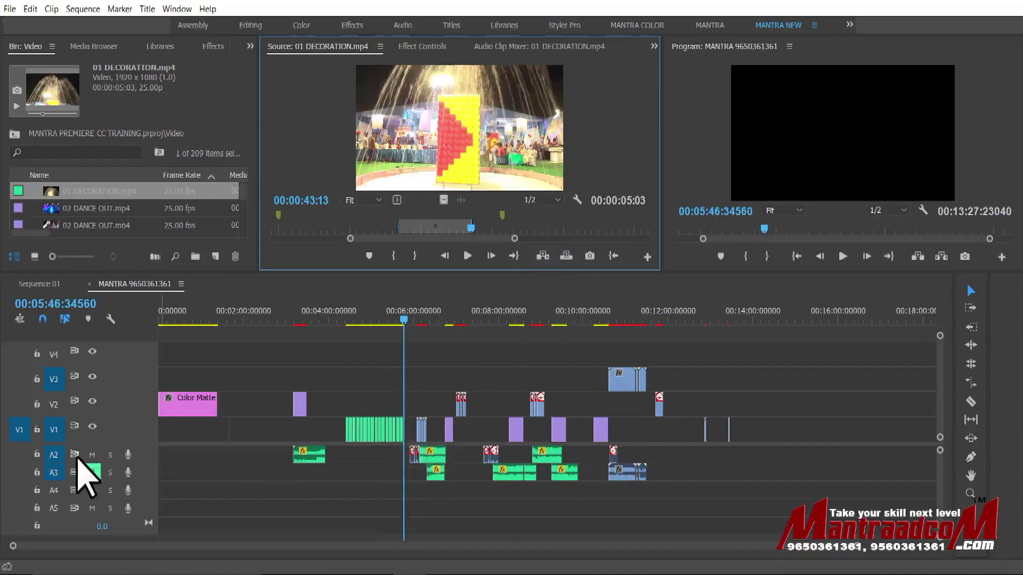
{"action": "left_click_drag", "start_coordinate": [333, 408], "coordinate": [418, 442]}
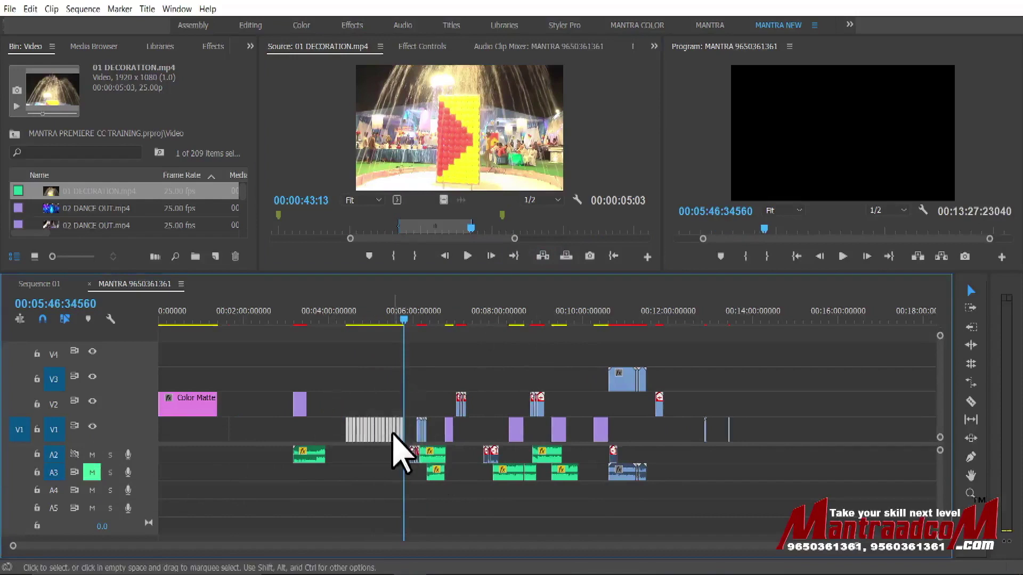
{"action": "key", "text": "shift+Delete"}
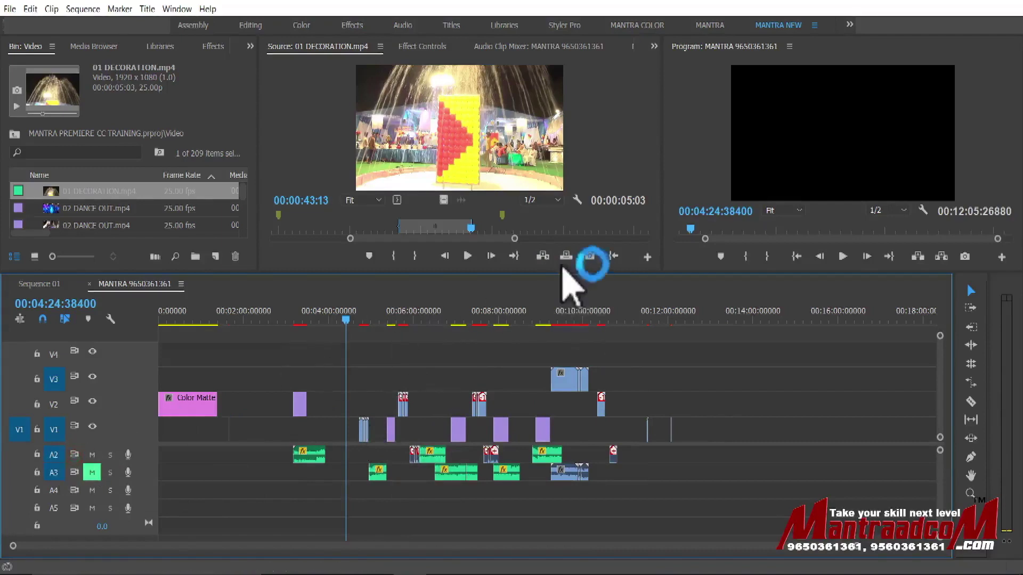
Step: Insert the marked fountain range six times at the playhead
{"action": "left_click", "coordinate": [543, 256]}
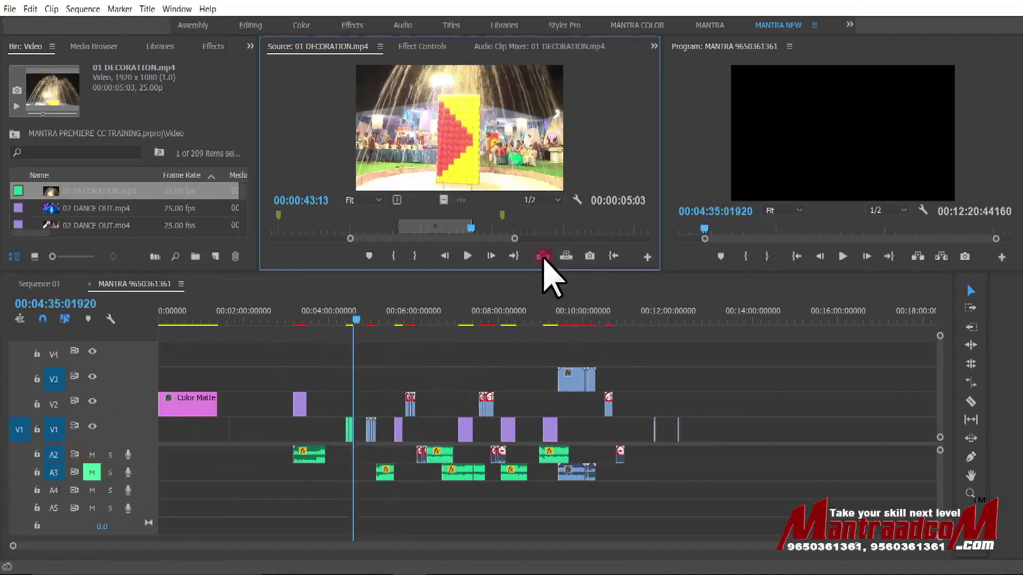
{"action": "left_click", "coordinate": [543, 256]}
{"action": "left_click", "coordinate": [542, 257]}
{"action": "left_click", "coordinate": [542, 256]}
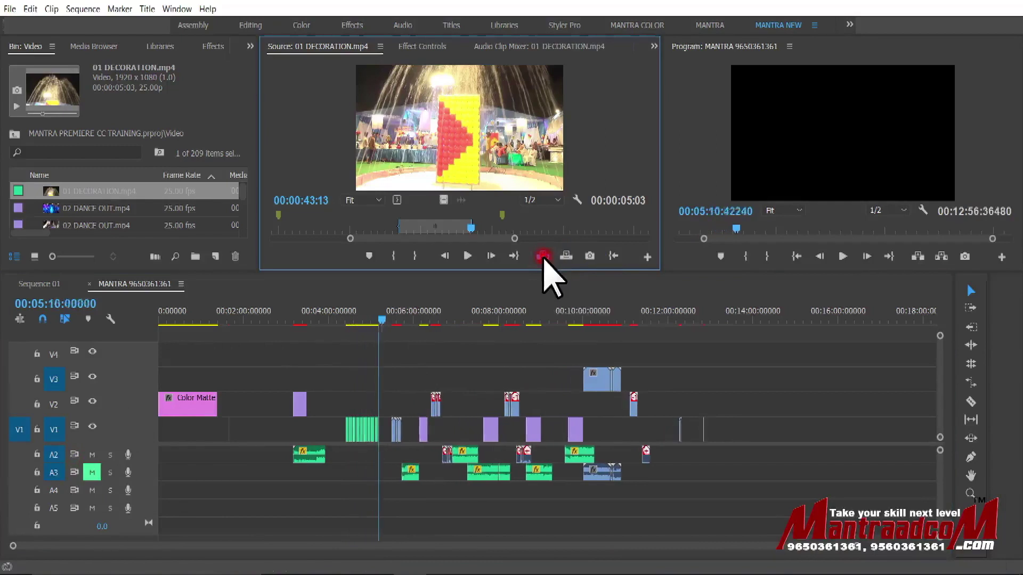
{"action": "left_click", "coordinate": [542, 256]}
{"action": "left_click", "coordinate": [542, 256]}
{"action": "left_click", "coordinate": [542, 257]}
{"action": "left_click", "coordinate": [543, 256]}
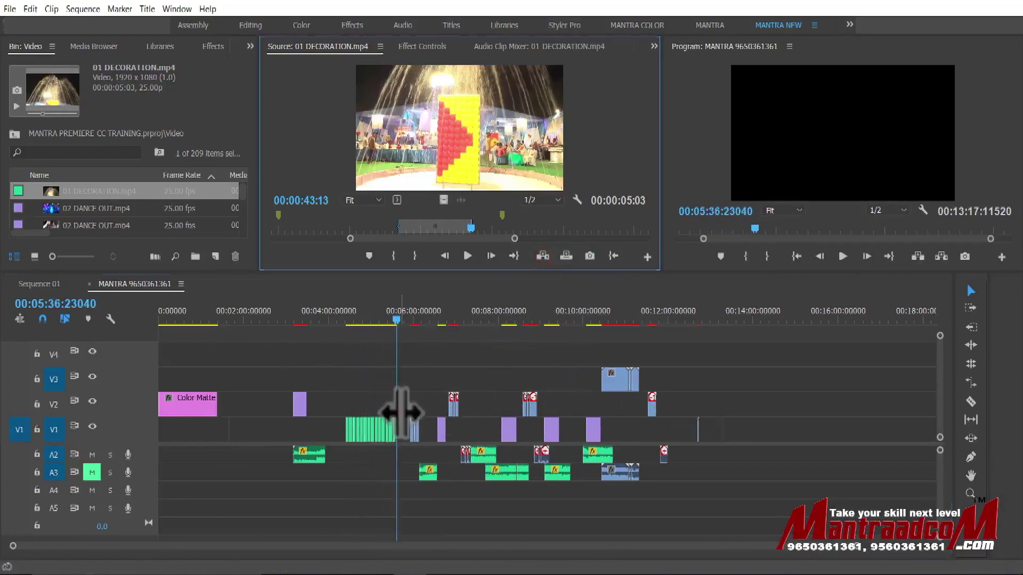
Step: Move the playhead back to about 04:51 and delete the inserted V1 clips, leaving a gap
{"action": "left_click_drag", "start_coordinate": [400, 394], "coordinate": [364, 439]}
{"action": "left_click_drag", "start_coordinate": [349, 405], "coordinate": [410, 453]}
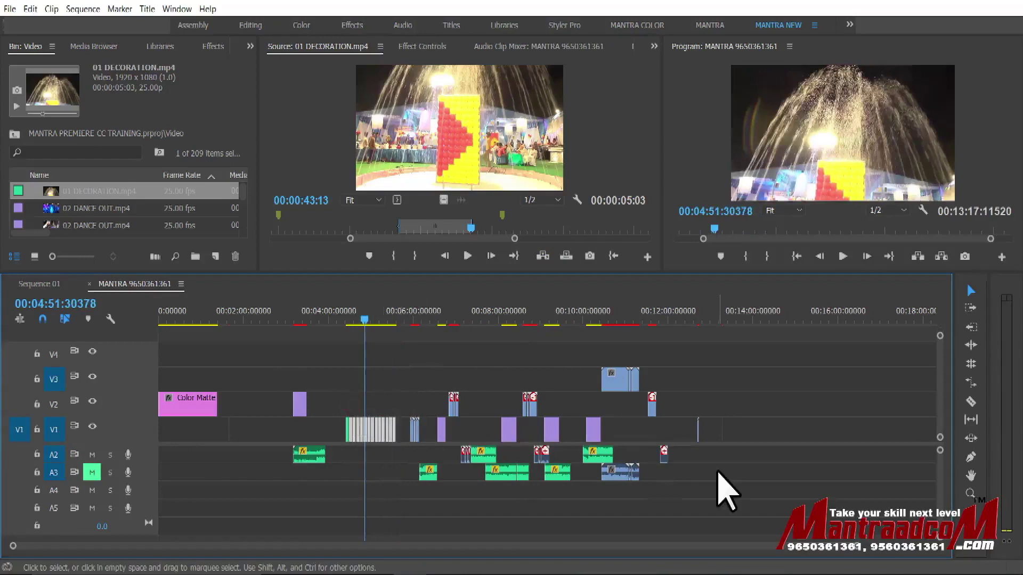
{"action": "key", "text": "Delete"}
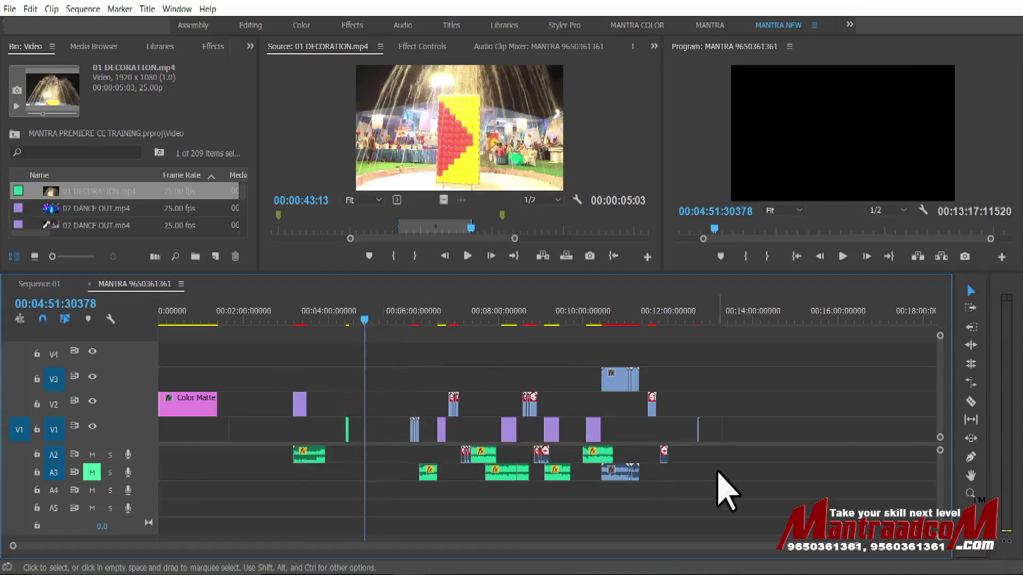